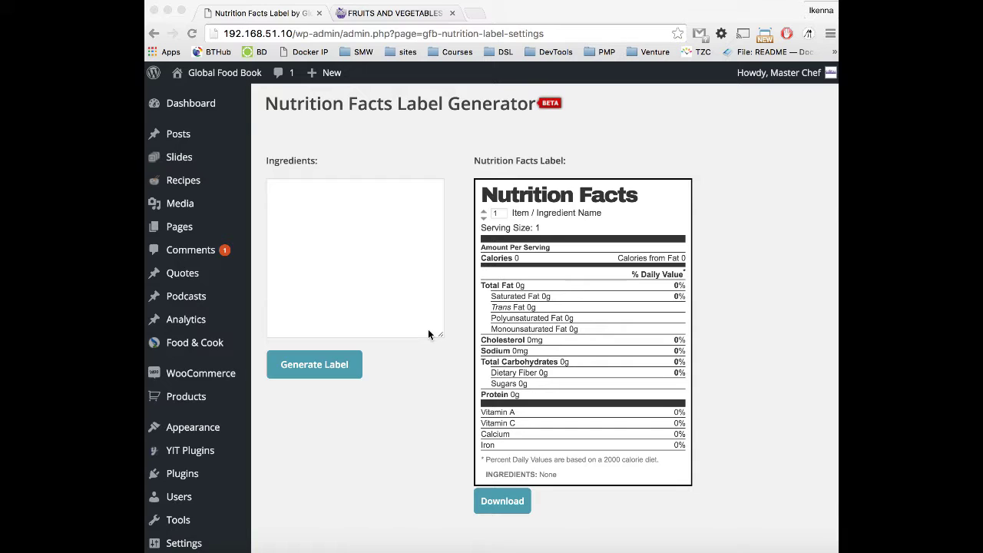
# - Enter 1 teaspoon honey, 200g grapes, 50g grated red cabbage, 1 green bell pepper and 1 red bell pepper as ingredients and generate the label
pyautogui.scroll(-5, 168, 418)
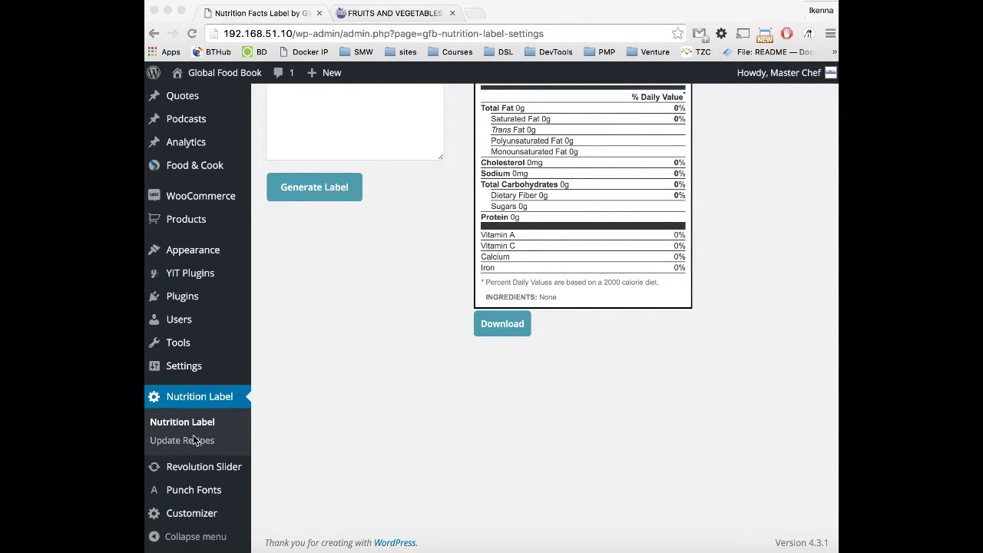
pyautogui.scroll(3, 424, 295)
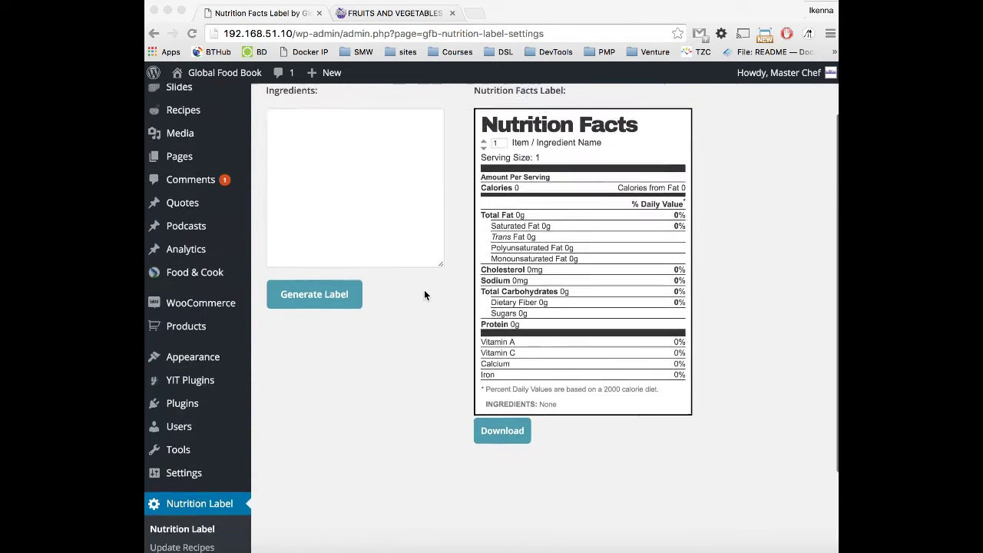
pyautogui.scroll(2, 423, 295)
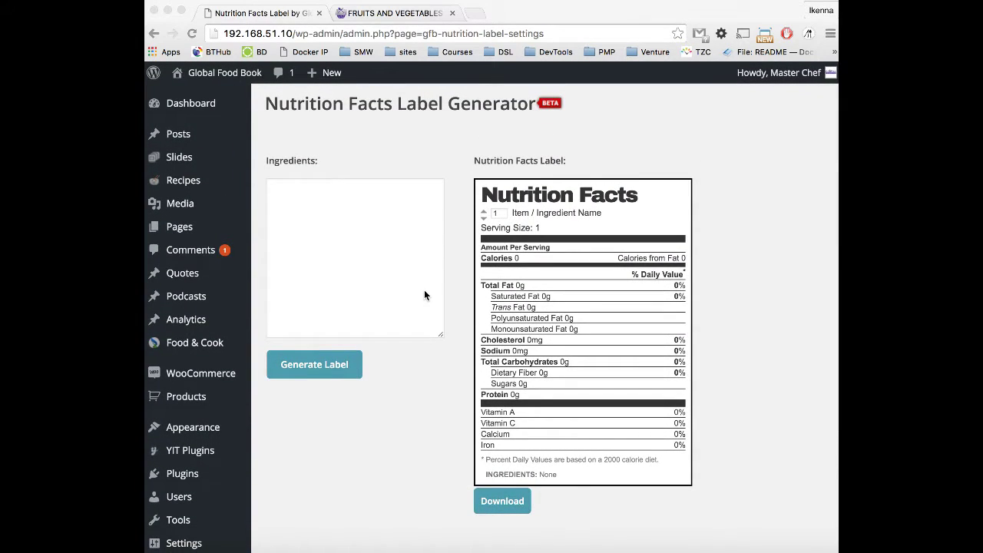
pyautogui.click(369, 265)
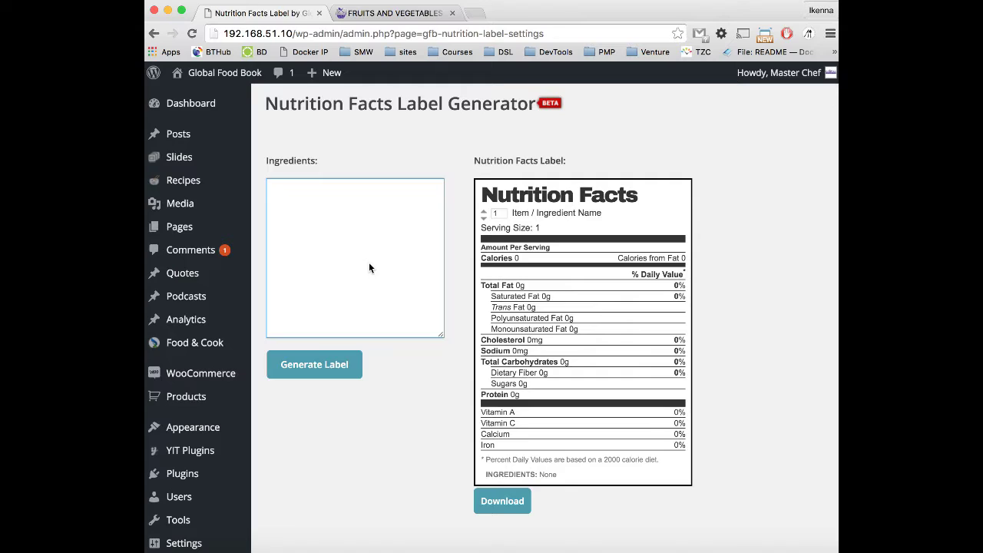
pyautogui.write('1 teaspoon honey 200g grapes 50g grated red cabbage 1 green bell pepper 1 red bell pepper')
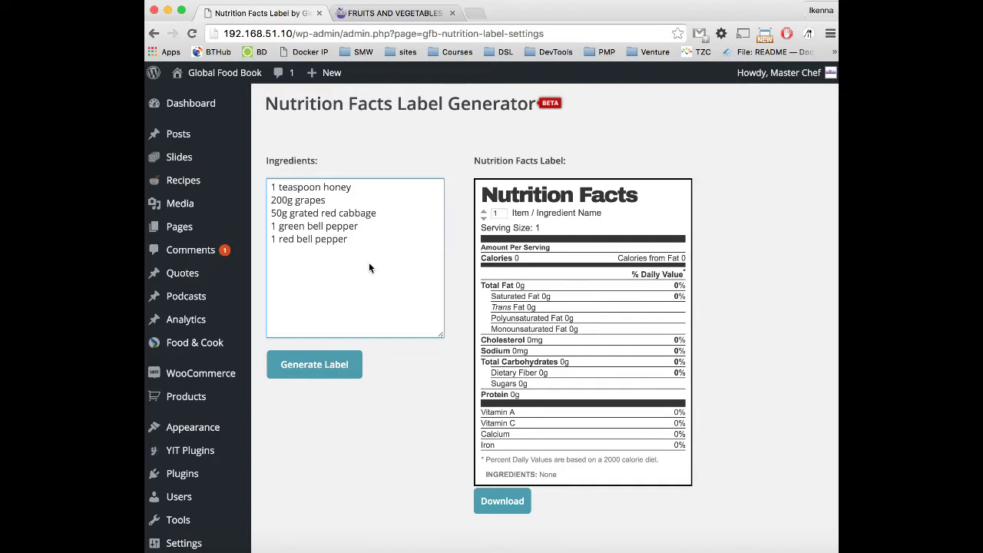
pyautogui.click(329, 364)
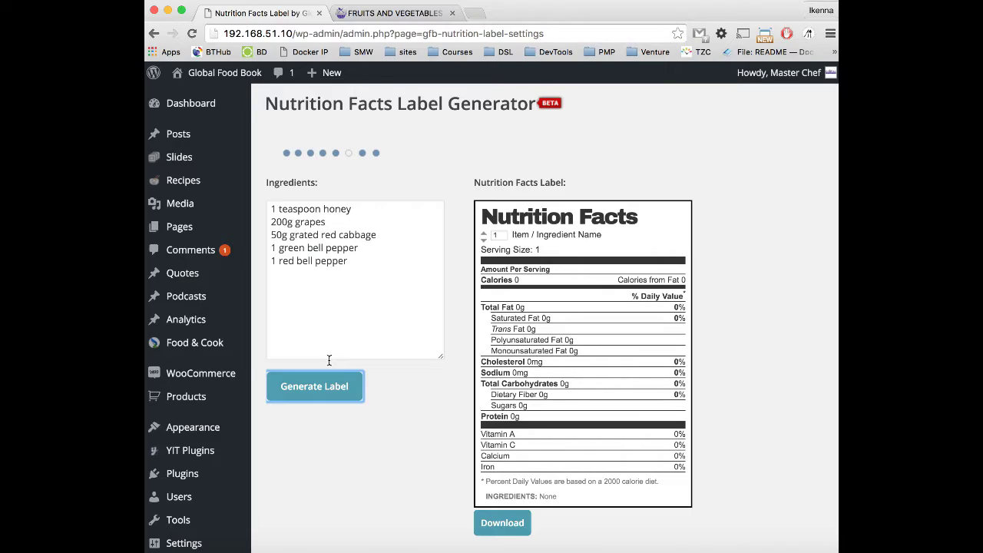
pyautogui.click(356, 217)
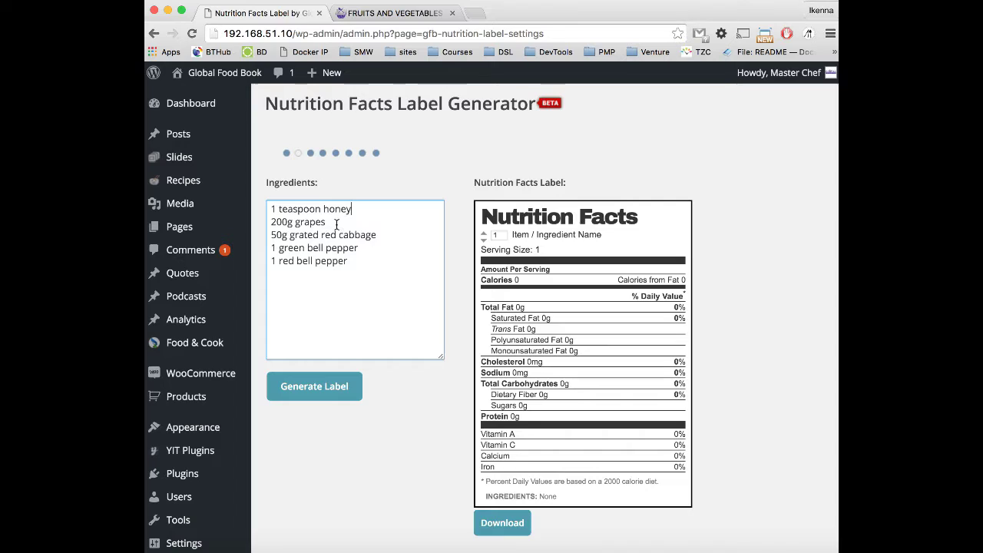
pyautogui.click(376, 235)
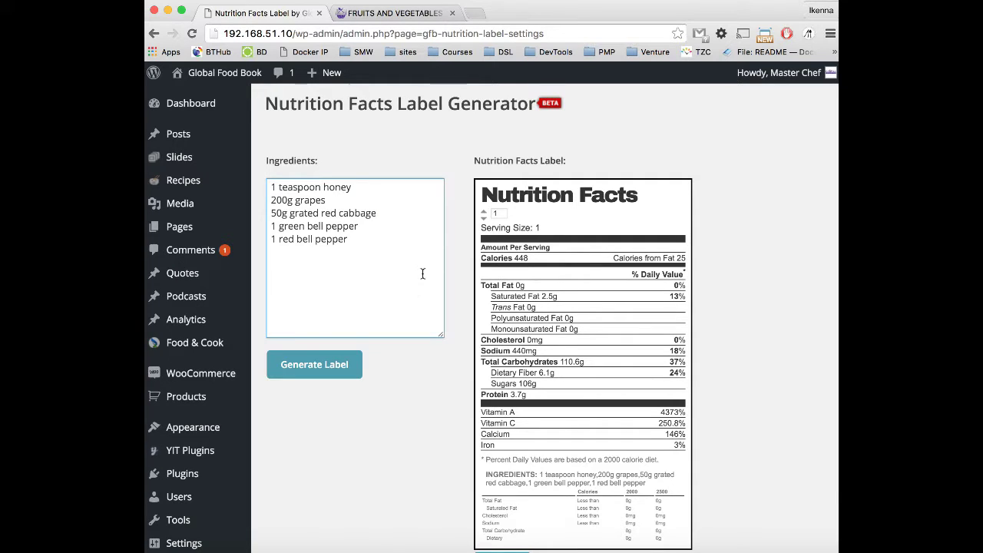
# - Examine the generated nutrition facts label from the calories down to the ingredients and daily value table
pyautogui.scroll(-2, 458, 321)
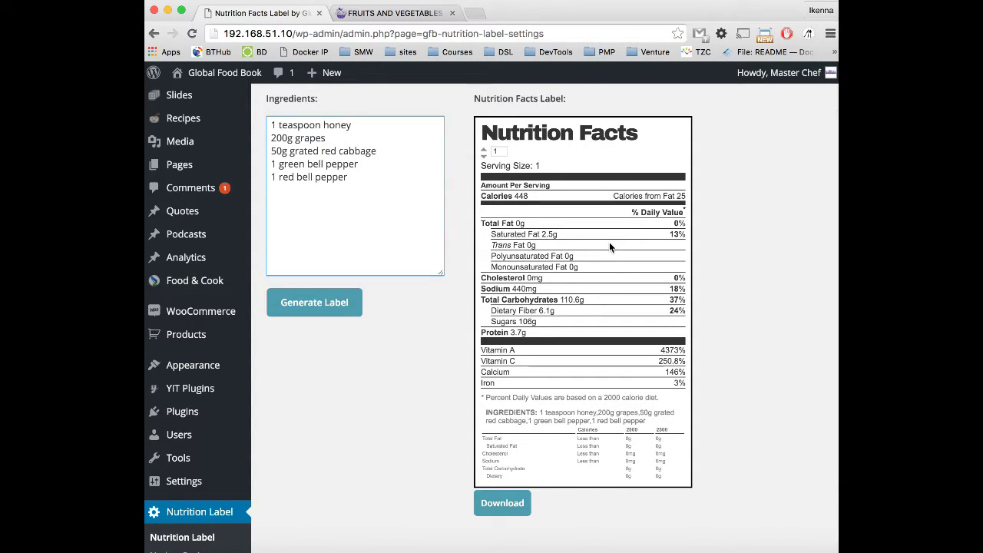
pyautogui.scroll(1, 609, 246)
pyautogui.scroll(-1, 609, 245)
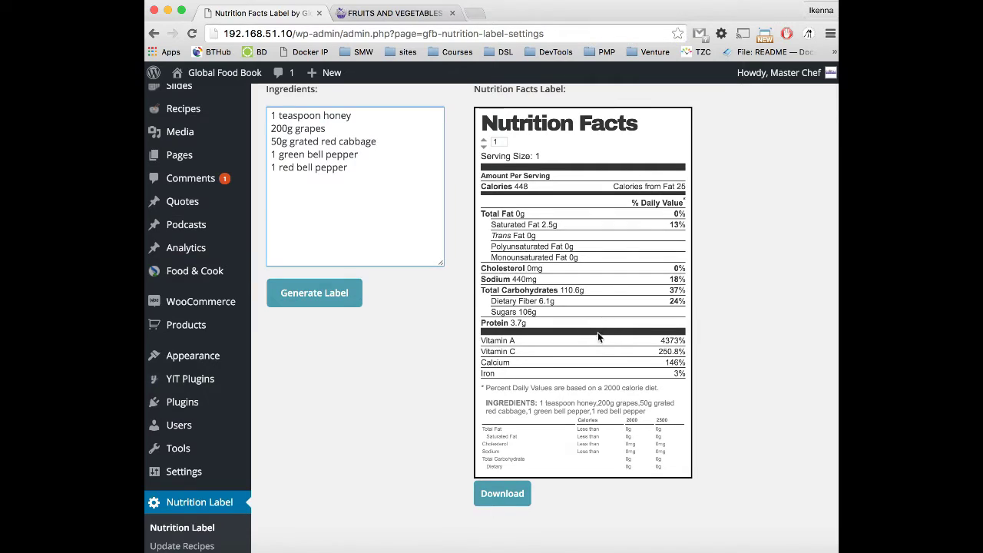
pyautogui.scroll(3, 503, 322)
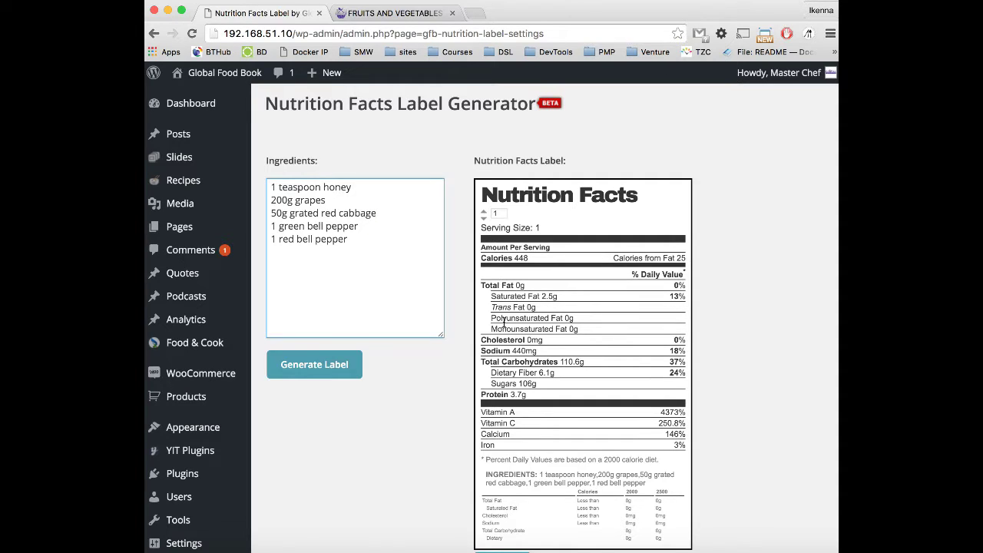
pyautogui.scroll(-3, 503, 322)
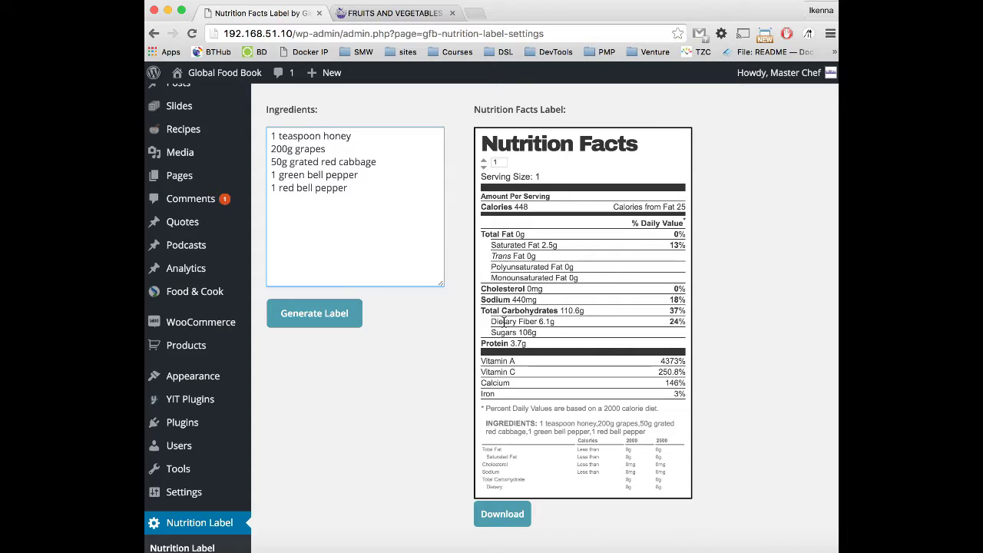
pyautogui.scroll(-3, 503, 321)
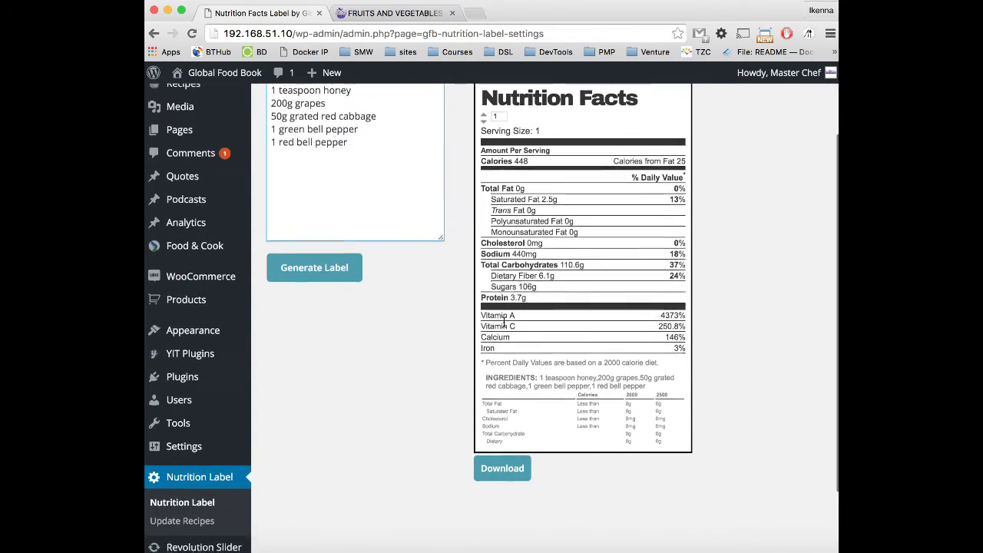
pyautogui.scroll(3, 503, 321)
pyautogui.scroll(2, 504, 321)
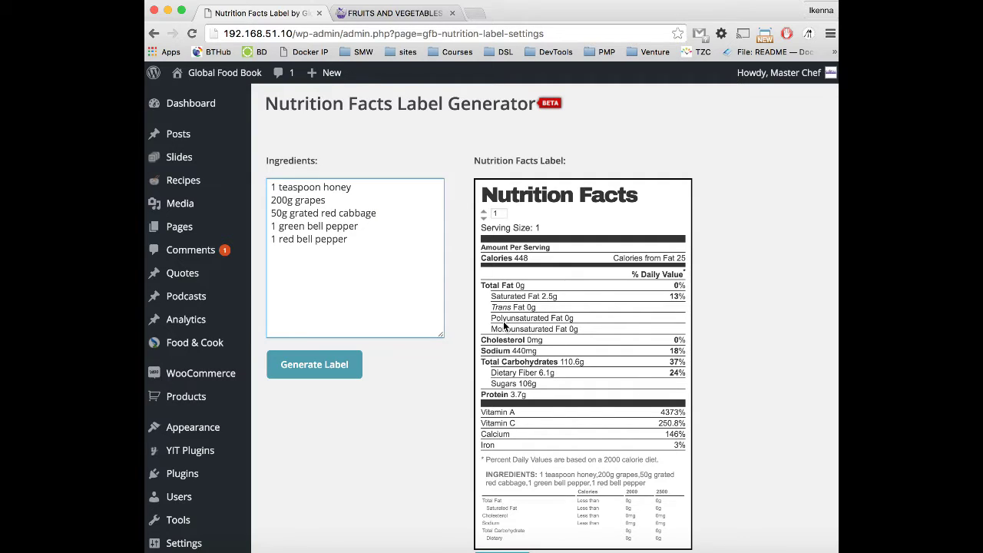
# - Download the generated nutrition label and check the downloaded nutrition-label.jpg image
pyautogui.scroll(-3, 504, 325)
pyautogui.scroll(-1, 504, 325)
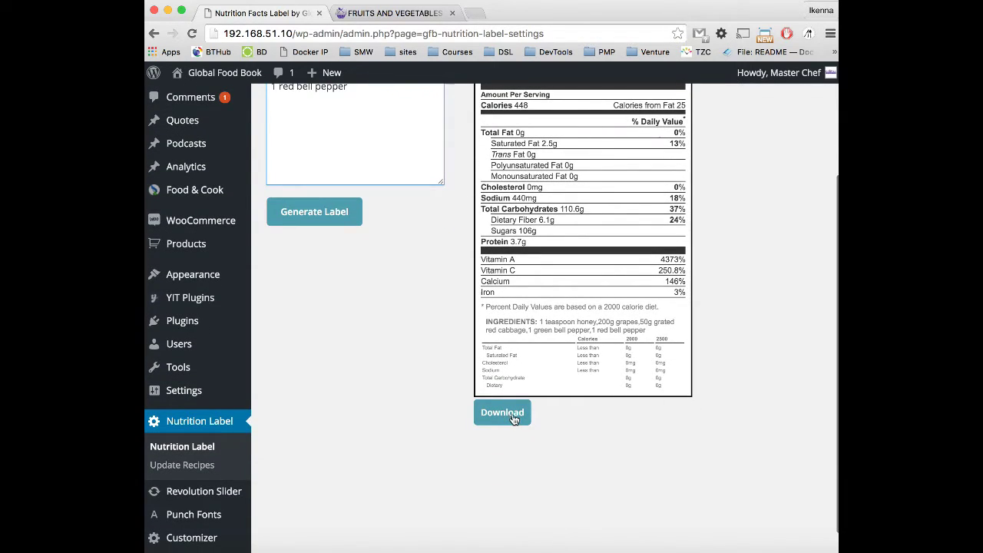
pyautogui.click(513, 419)
pyautogui.scroll(1, 513, 419)
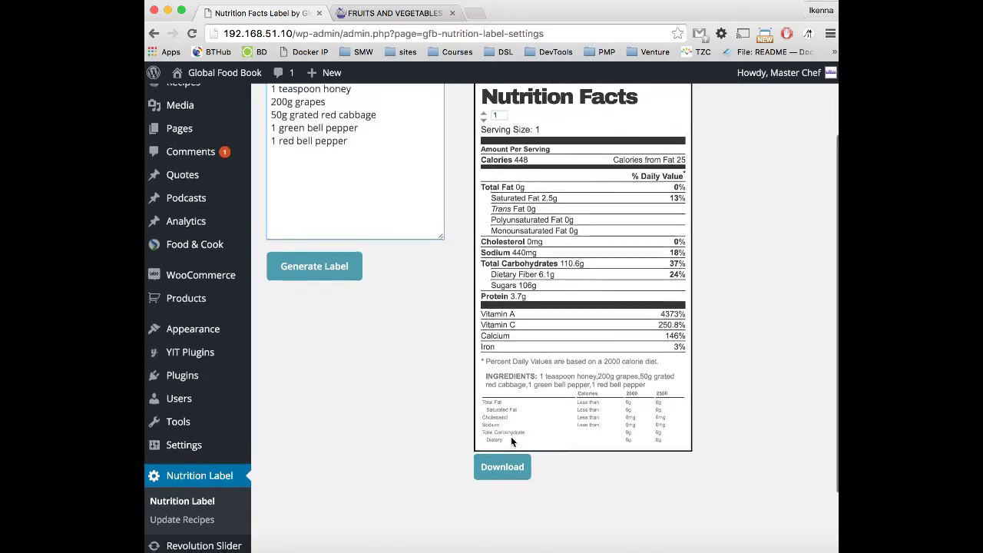
pyautogui.scroll(1, 511, 436)
pyautogui.scroll(1, 504, 493)
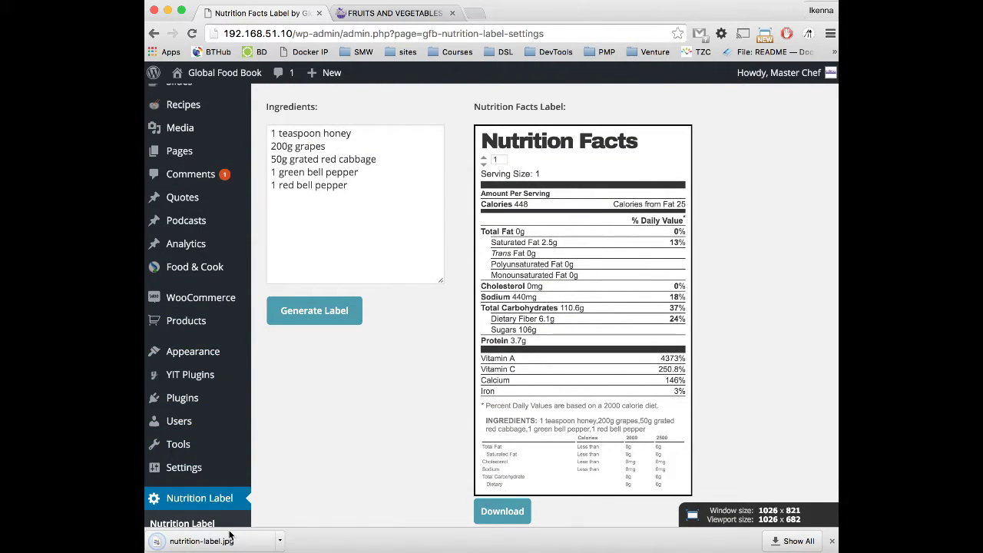
pyautogui.click(206, 542)
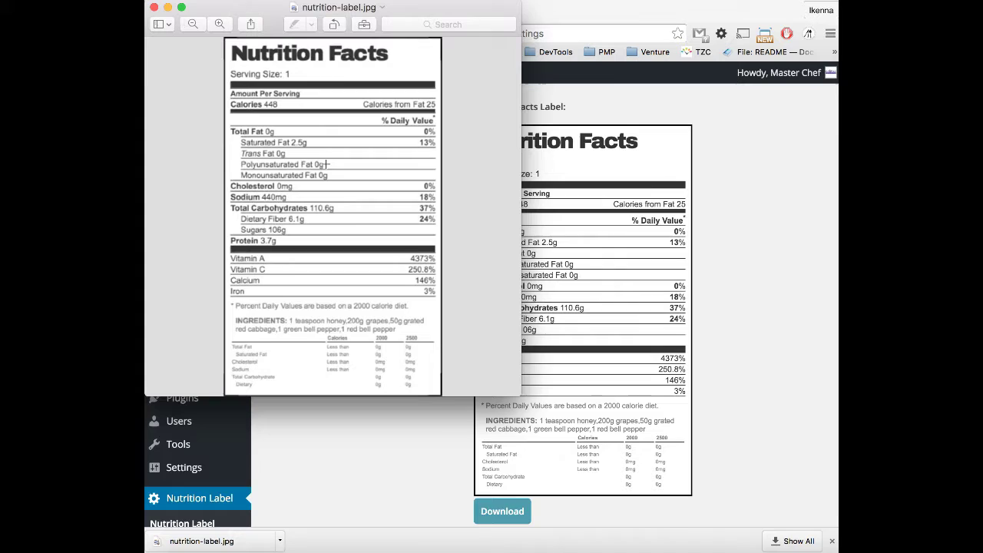
pyautogui.click(153, 8)
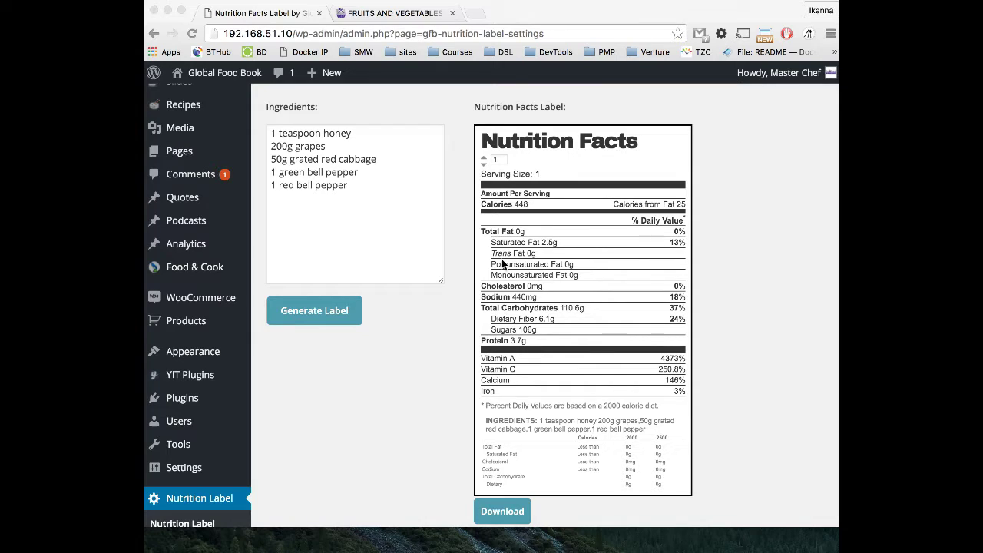
# - Run the Update Recipes tool to update the nutrition label data of all published recipes
pyautogui.scroll(-3, 501, 259)
pyautogui.scroll(-2, 501, 259)
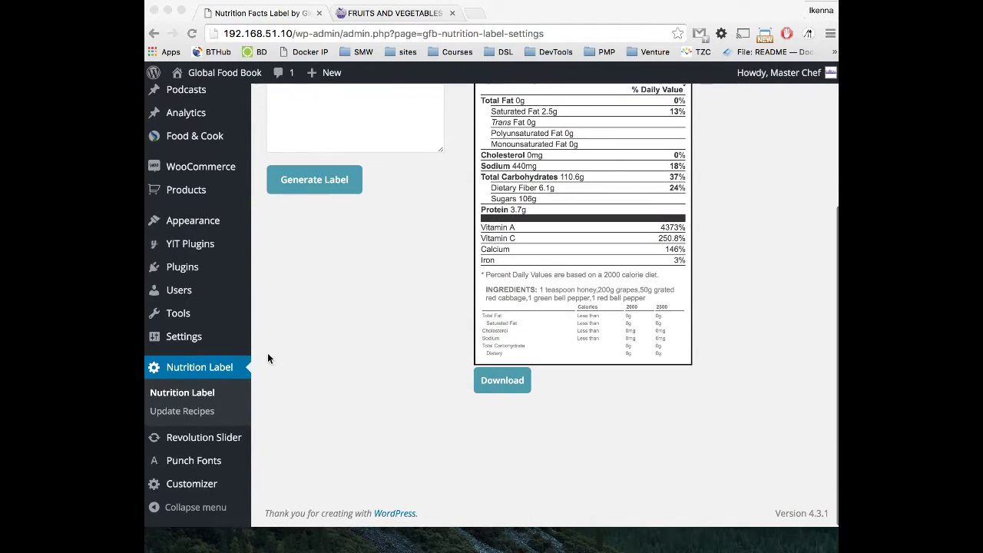
pyautogui.click(194, 417)
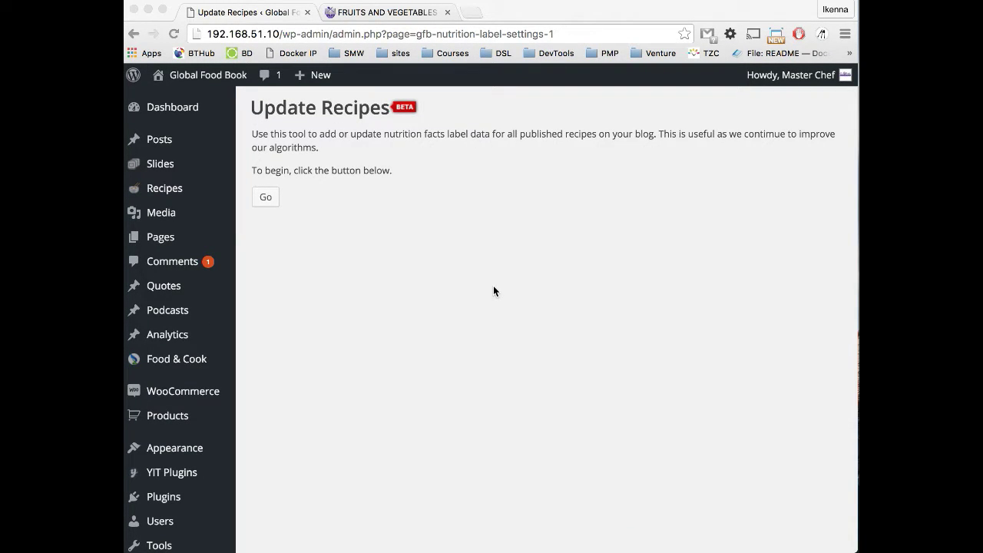
pyautogui.click(267, 198)
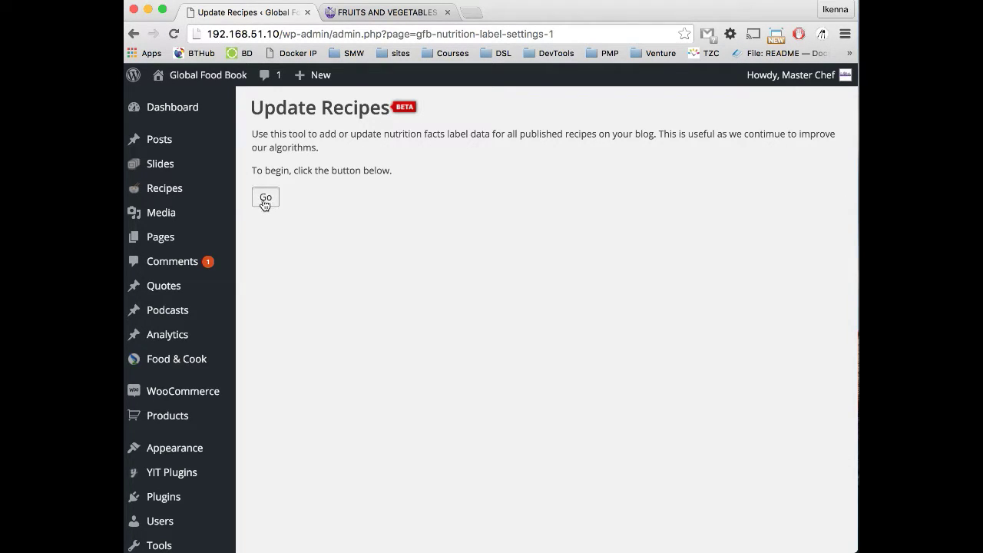
pyautogui.click(264, 199)
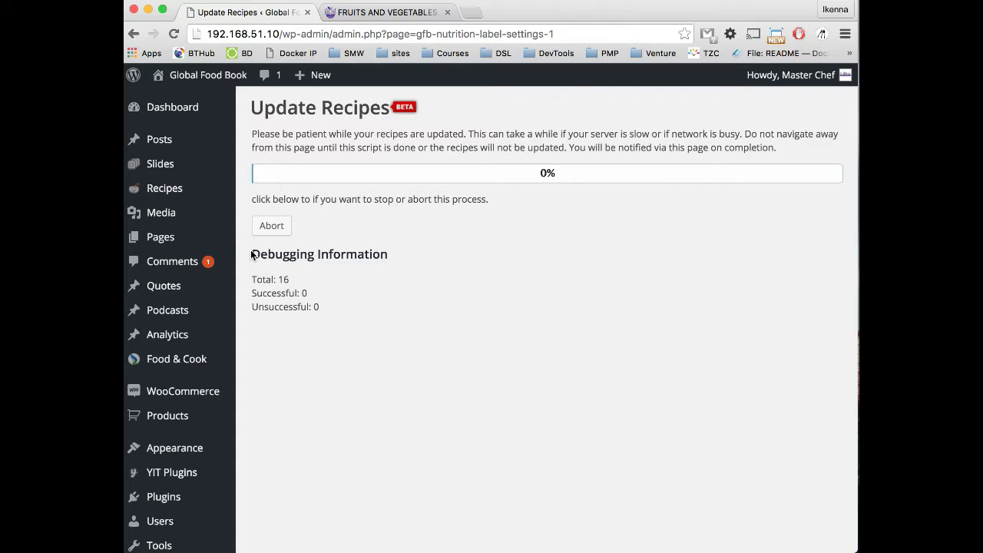
pyautogui.moveTo(253, 255); pyautogui.dragTo(390, 265)
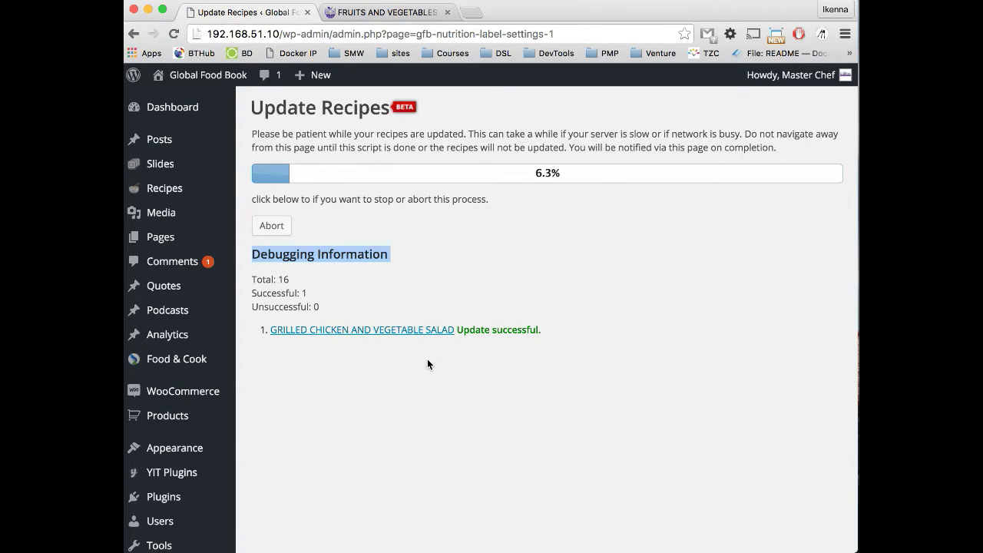
pyautogui.click(448, 254)
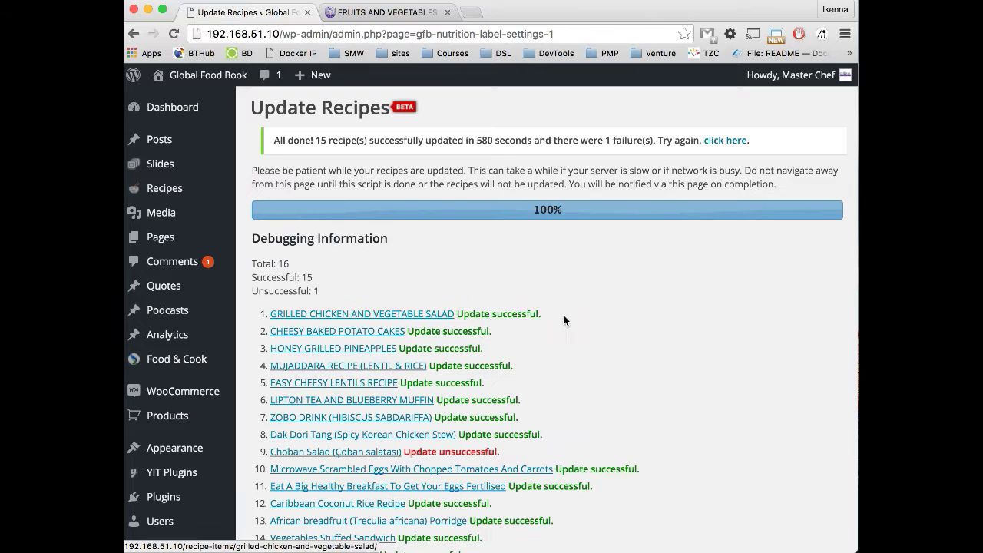
# - Review the update status of each listed recipe and choose to try the recipe update again
pyautogui.scroll(-2, 567, 315)
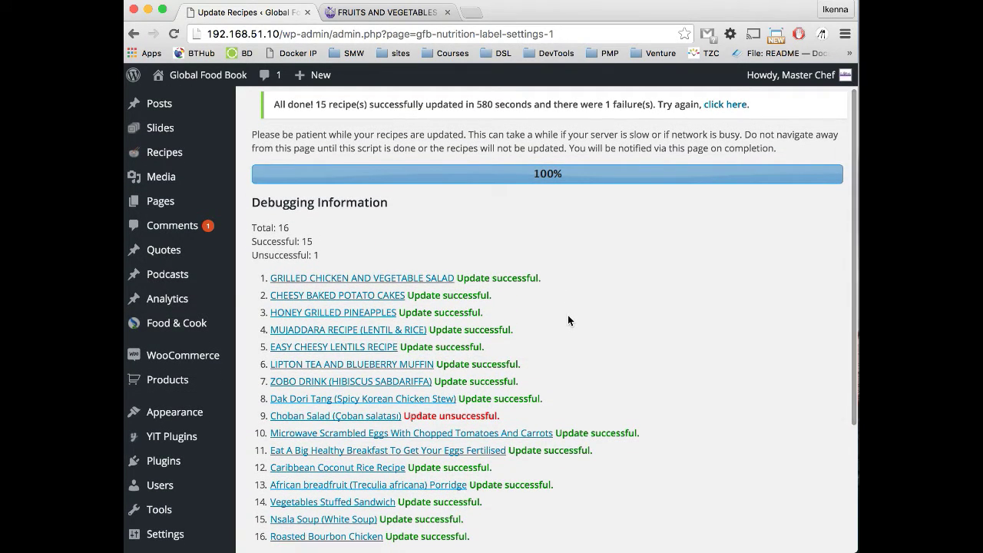
pyautogui.scroll(-2, 568, 316)
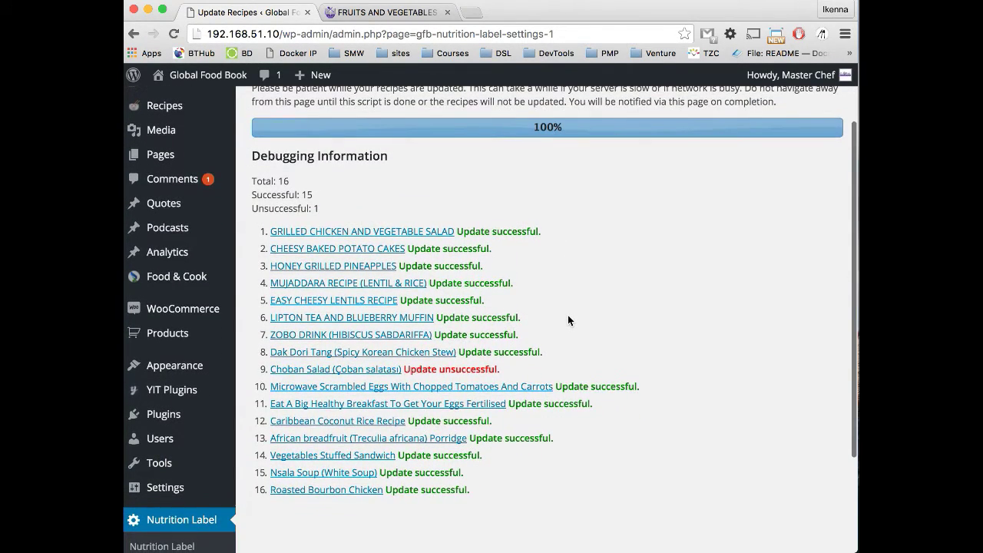
pyautogui.scroll(4, 568, 316)
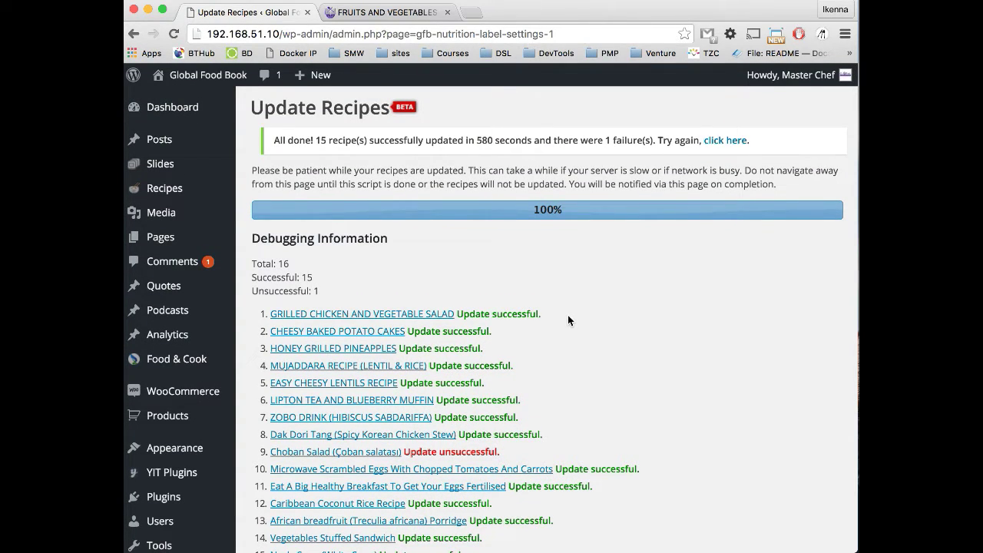
pyautogui.scroll(-2, 569, 316)
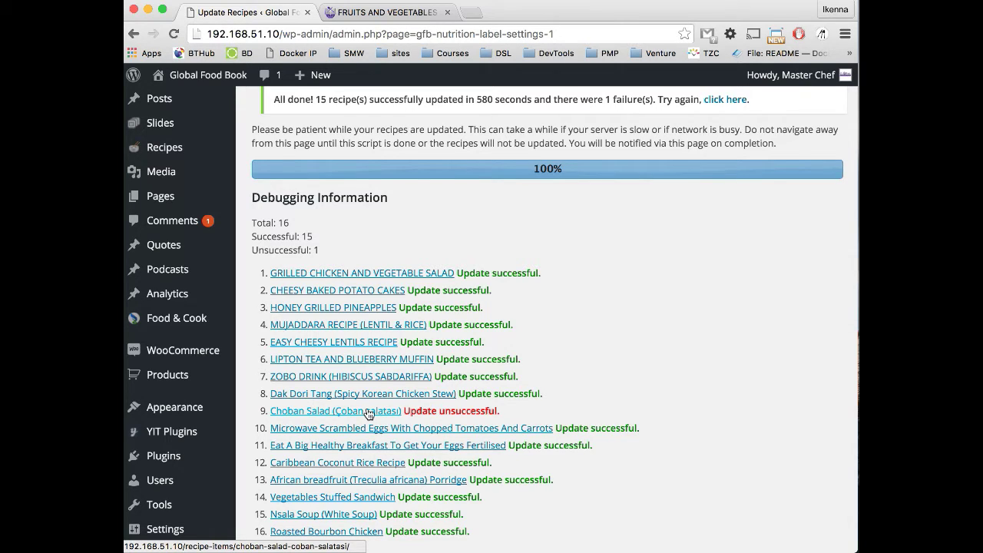
pyautogui.scroll(2, 414, 399)
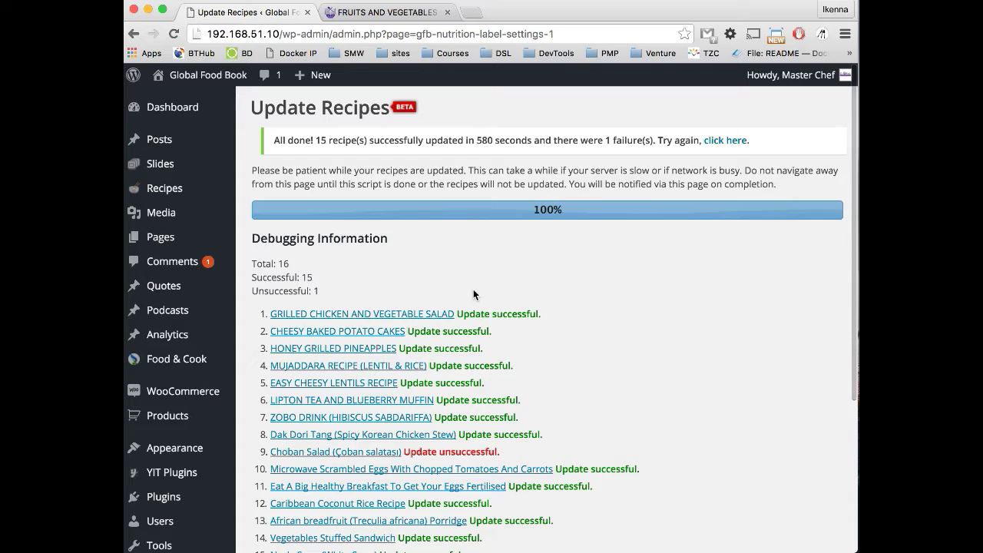
pyautogui.click(719, 146)
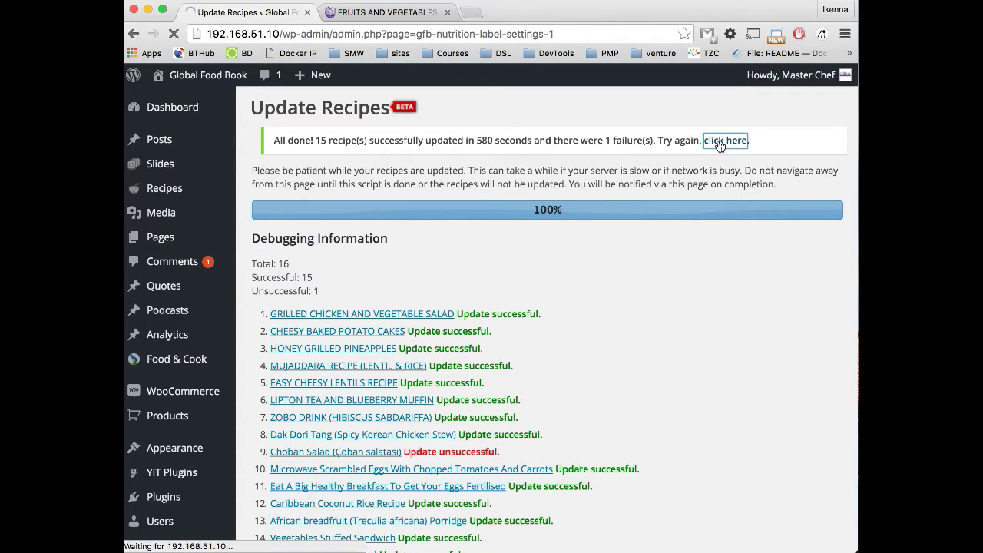